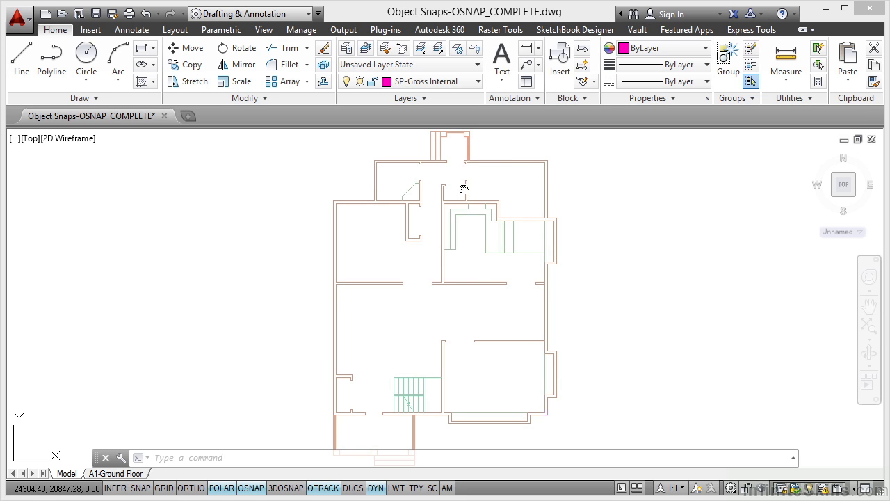
Pan down and zoom in so the top-left rooms of the floor plan fill the view.
middle_drag(464, 189, 471, 274)
scroll(452, 276, up, 5)
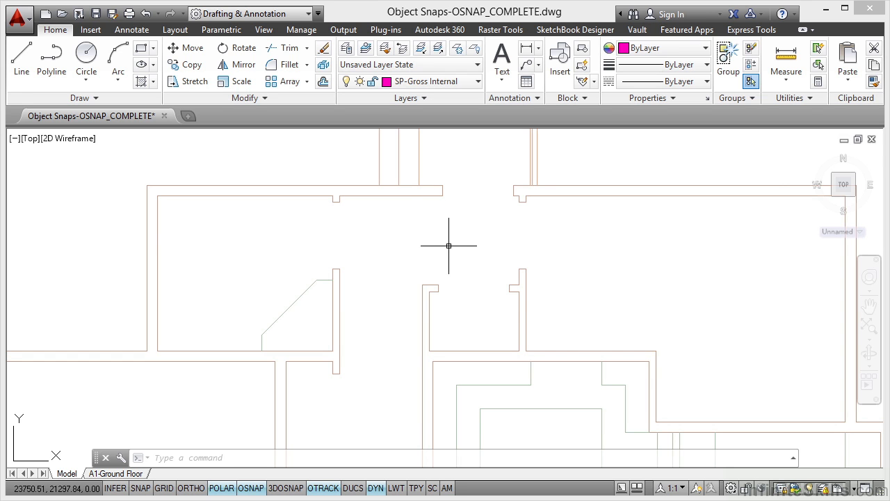
middle_drag(464, 239, 480, 213)
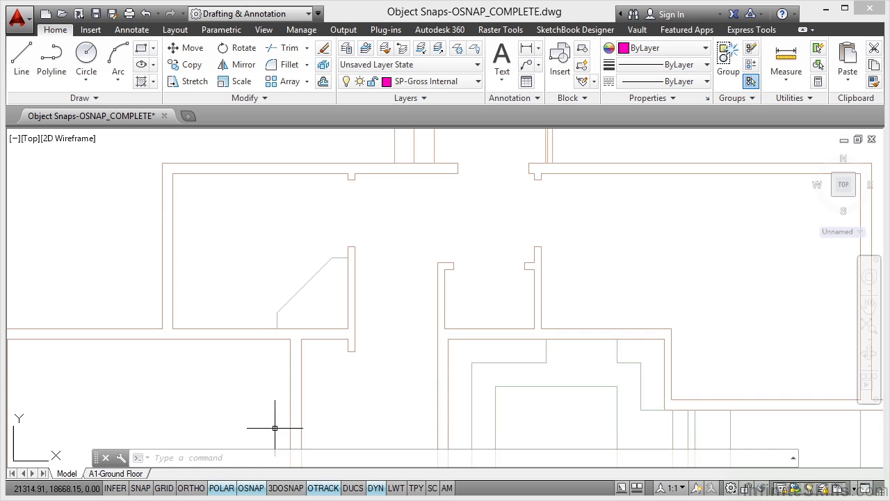
right_click(285, 488)
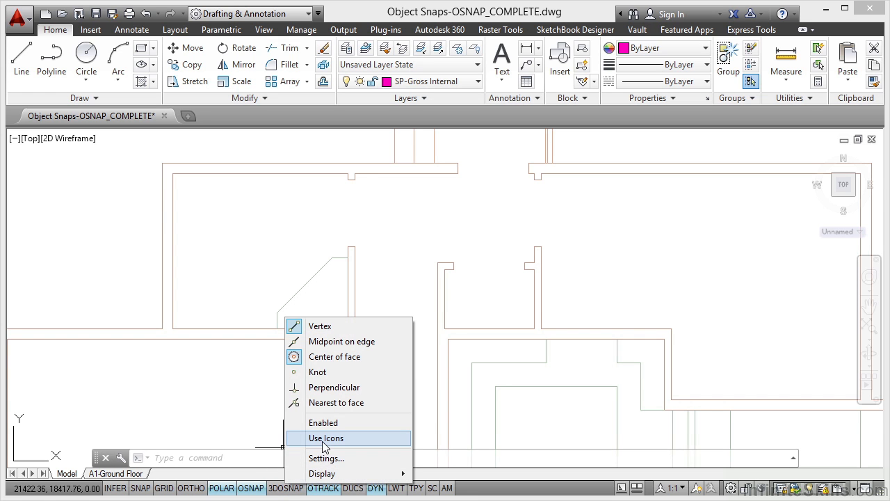
click(326, 438)
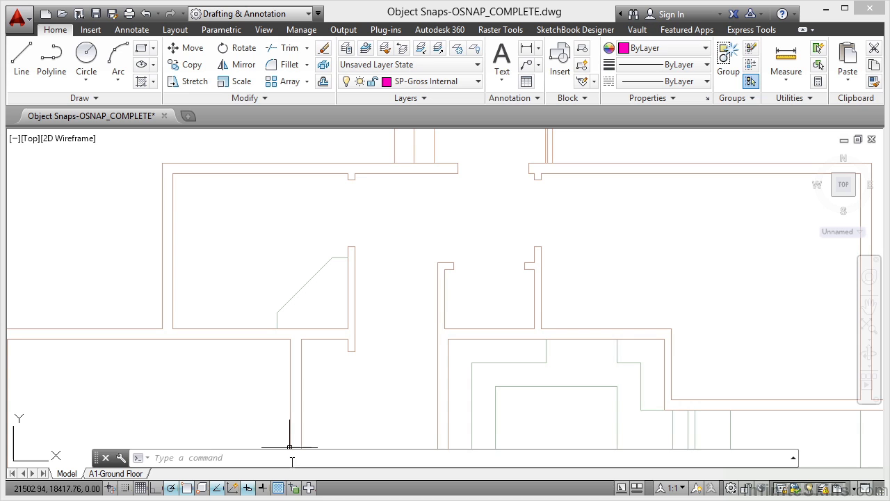
right_click(265, 488)
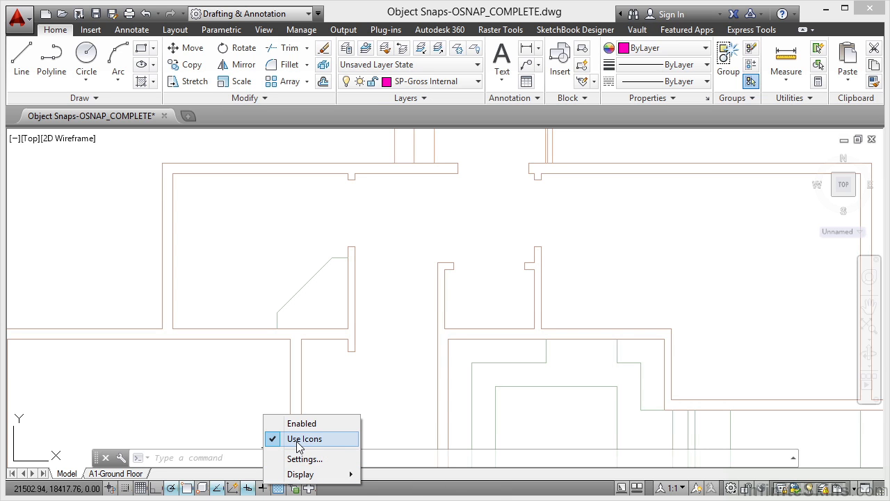
click(300, 442)
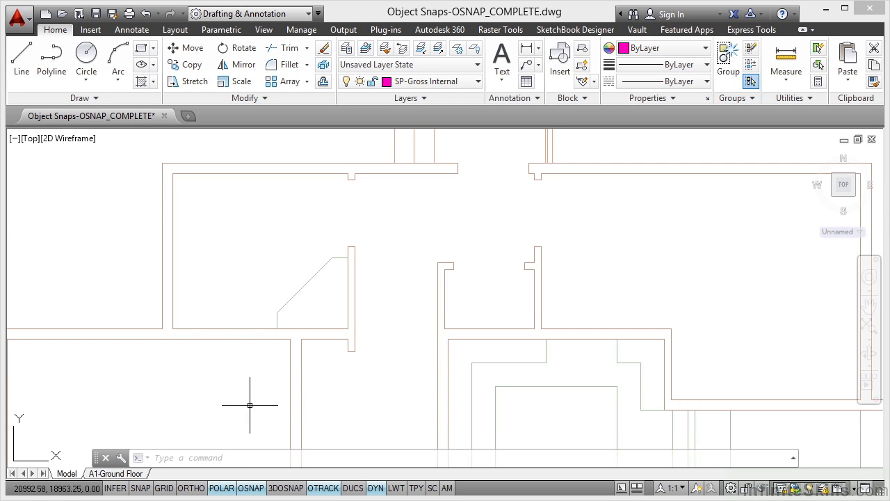
Set the polar tracking angle increment to 90 degrees.
right_click(230, 489)
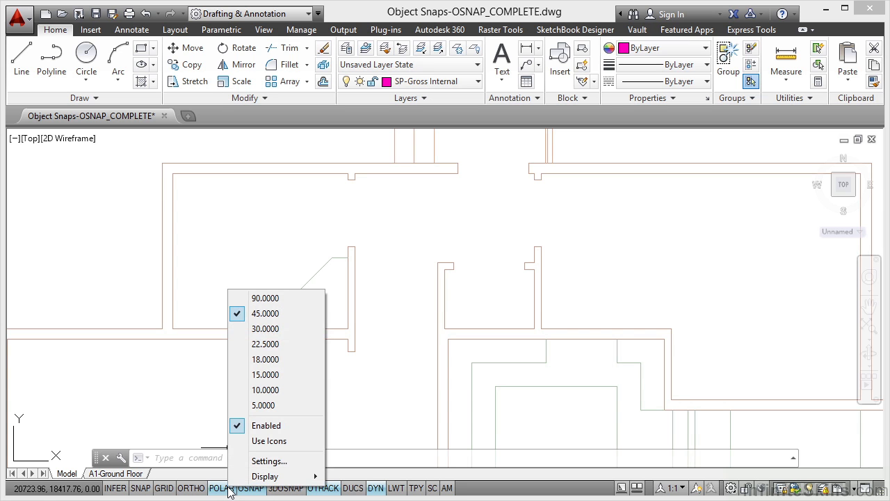
click(264, 299)
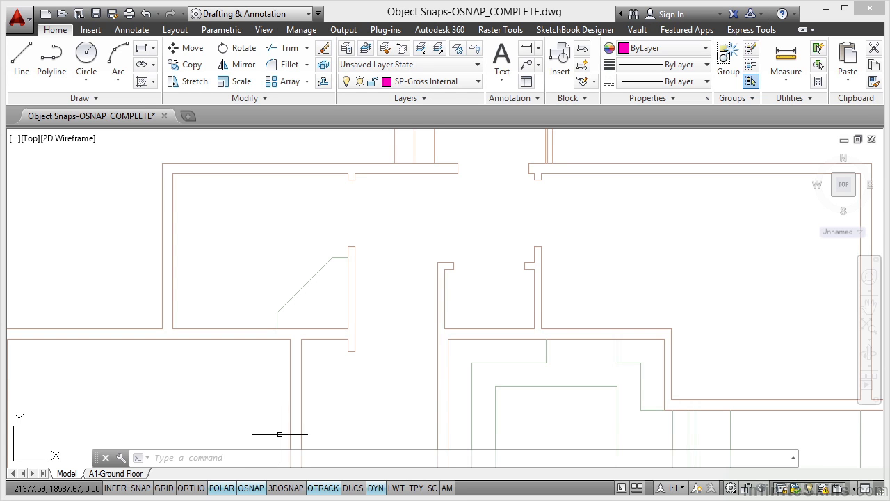
Open Drafting Settings from the OSNAP toggle and move the dialog to the screen centre.
right_click(252, 491)
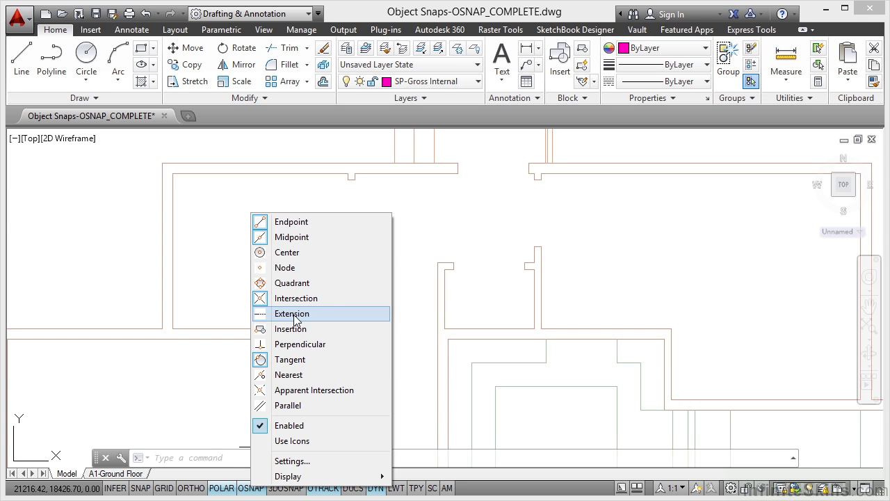
click(291, 461)
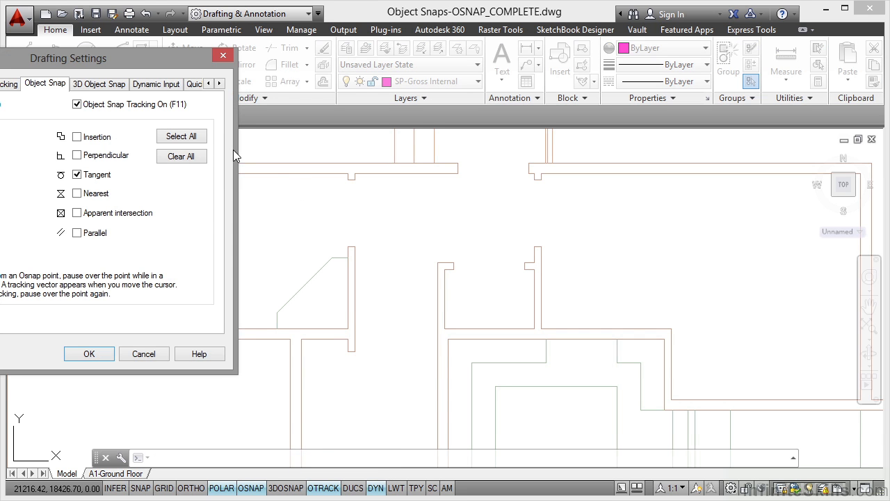
mouse_move(151, 59)
mouse_down()
mouse_move(382, 128)
mouse_move(508, 128)
mouse_up()
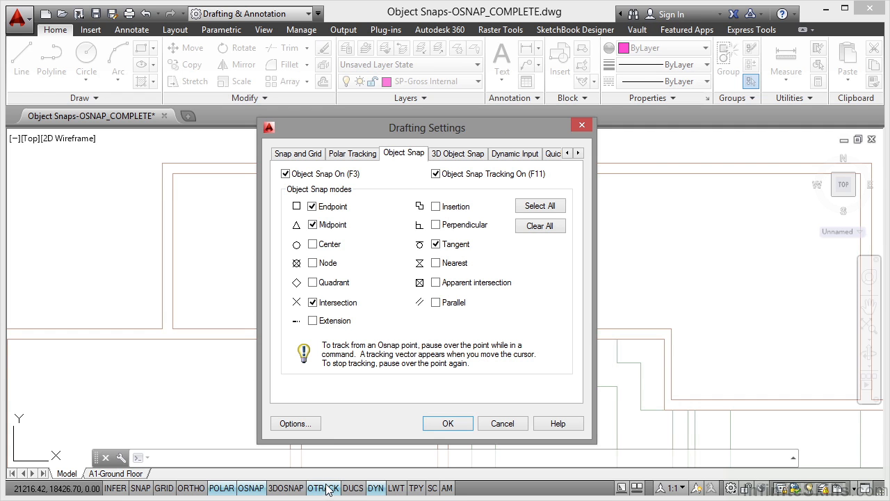
Enable Endpoint, Midpoint, Center, Intersection and Extension snaps without Tangent, then confirm with OK.
click(288, 177)
click(288, 177)
click(436, 174)
click(436, 174)
click(311, 206)
click(312, 225)
click(313, 245)
click(313, 302)
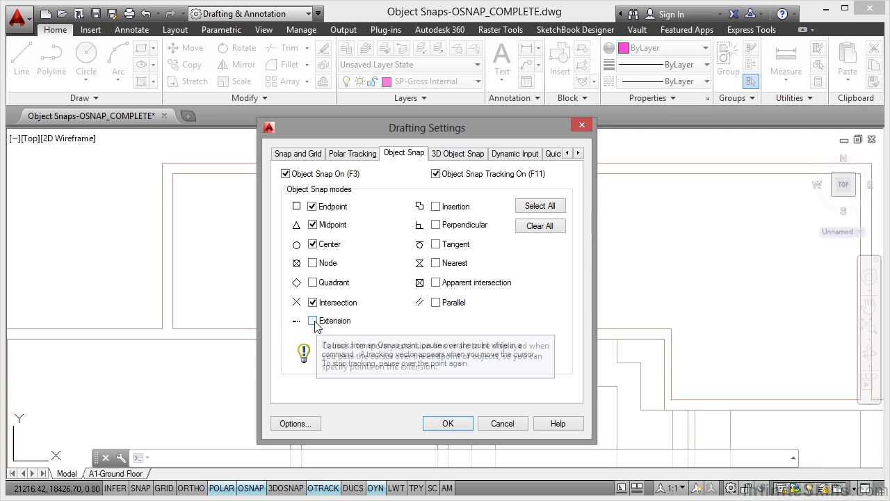
click(312, 321)
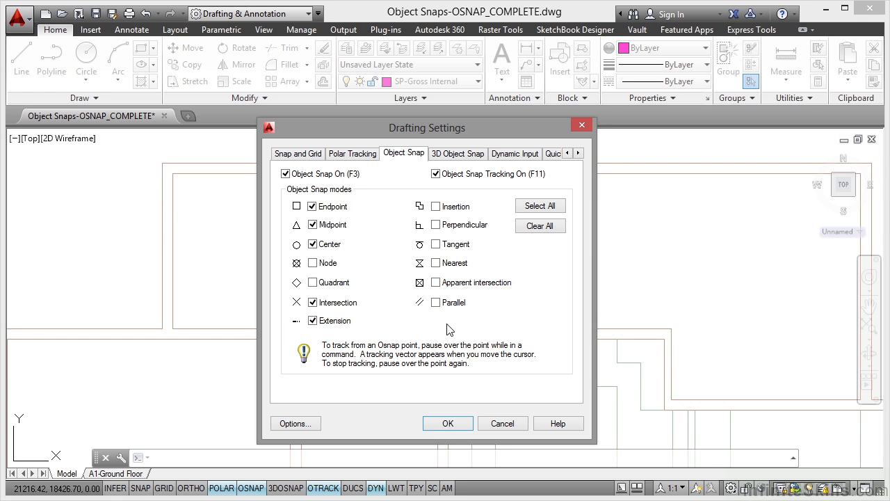
click(448, 424)
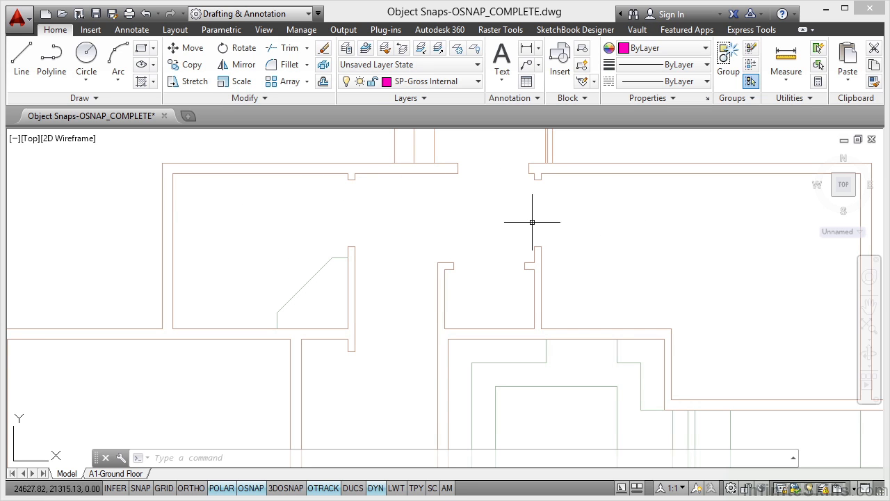
Start a polyline at the top-left inside corner, running down the left wall to the next corner.
click(51, 59)
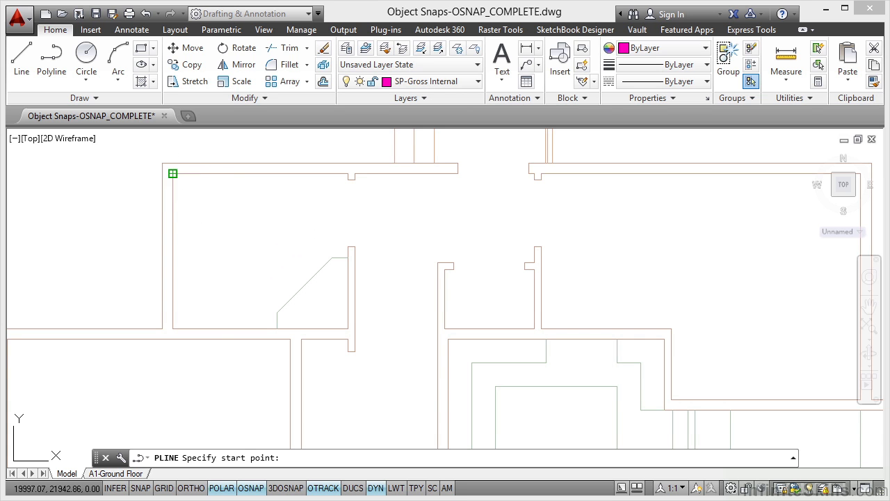
click(173, 173)
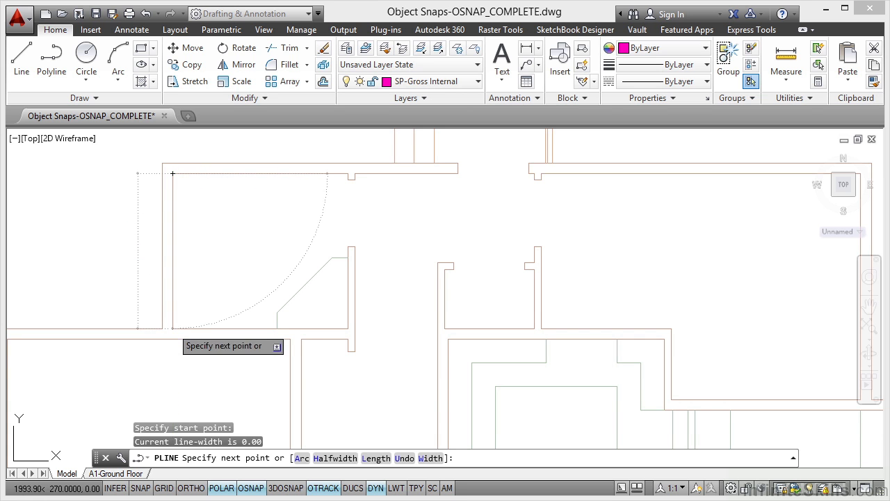
click(172, 328)
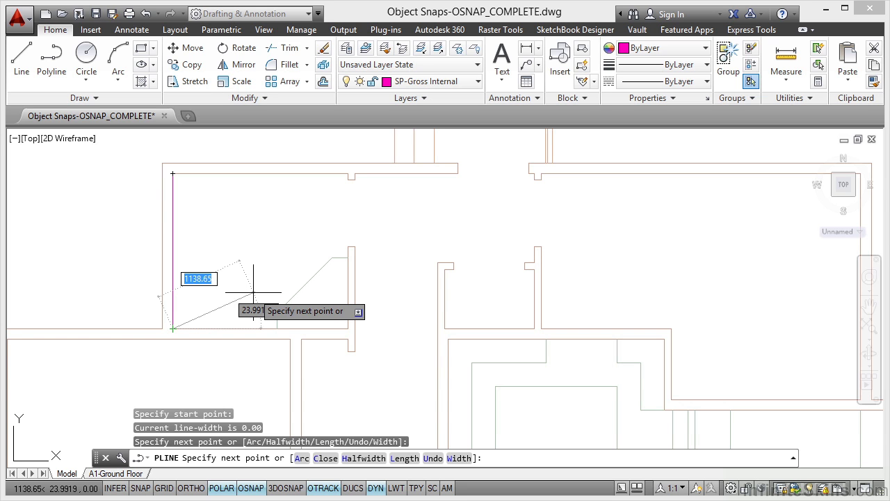
middle_drag(255, 294, 495, 231)
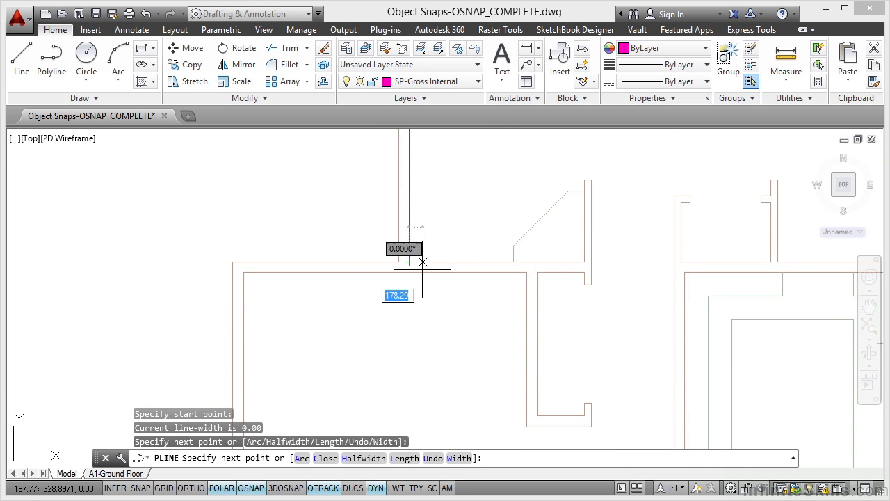
scroll(409, 272, up, 5)
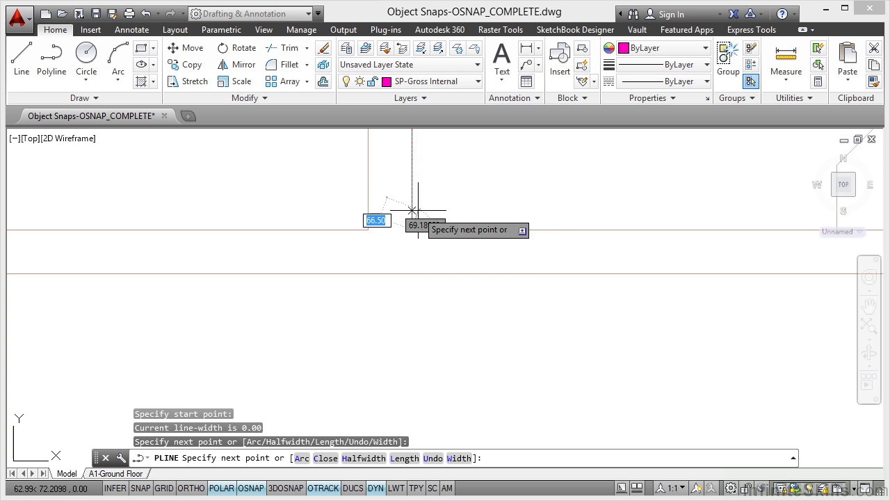
click(412, 273)
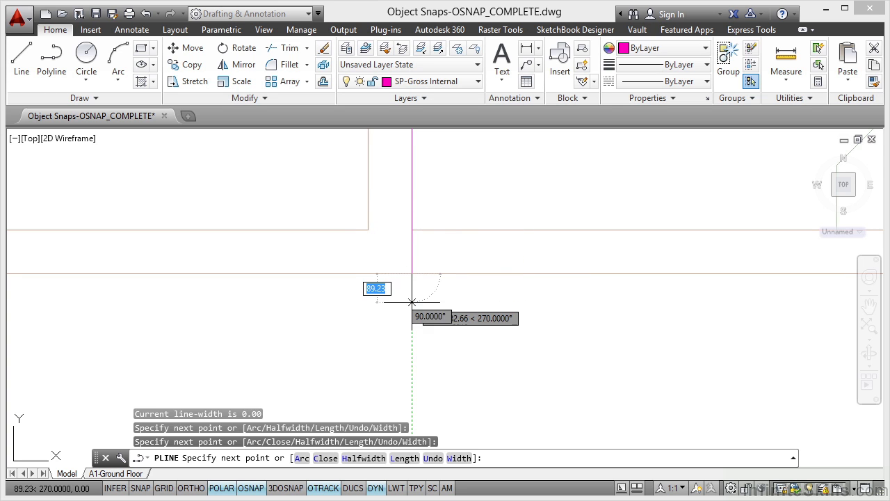
Add polyline vertices at the following inside wall corners down to the left wall's lower end.
scroll(302, 310, down, 2)
mouse_move(303, 310)
middle_down()
mouse_move(482, 306)
mouse_move(515, 284)
middle_up()
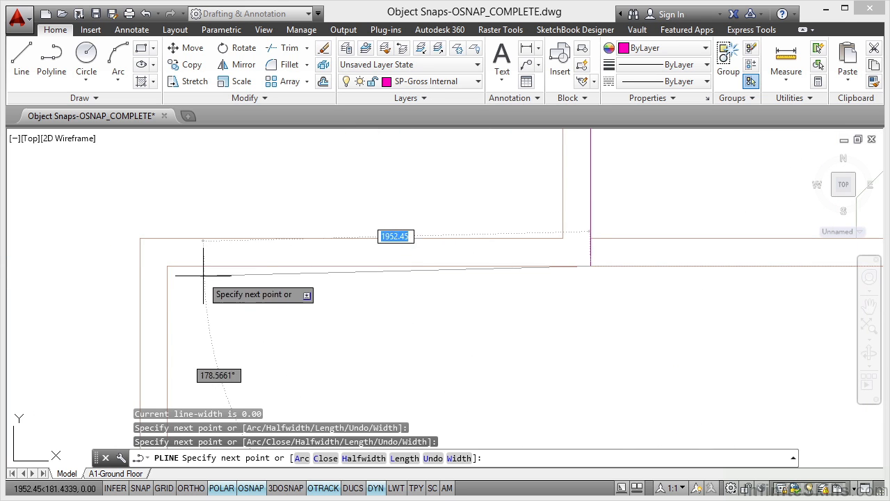
click(167, 265)
scroll(237, 296, down, 4)
mouse_move(305, 320)
middle_down()
mouse_move(323, 302)
mouse_move(354, 201)
middle_up()
scroll(348, 241, down, 4)
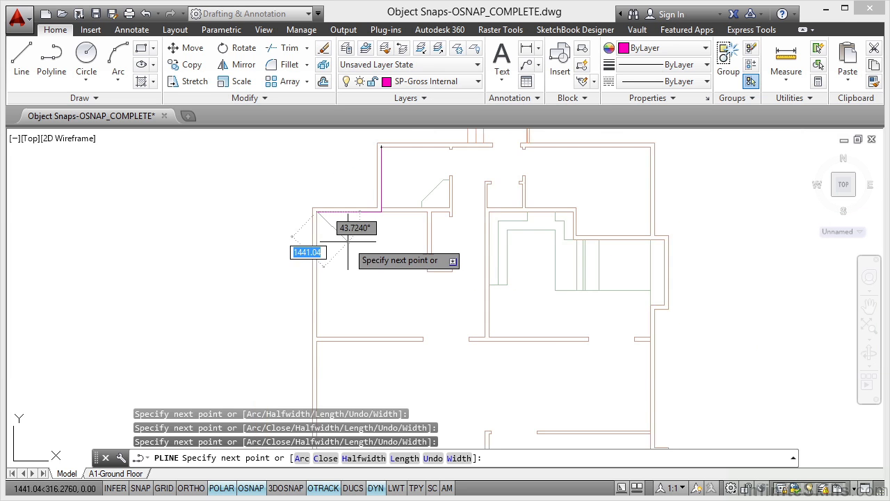
mouse_move(354, 313)
middle_down()
mouse_move(364, 328)
mouse_move(376, 219)
middle_up()
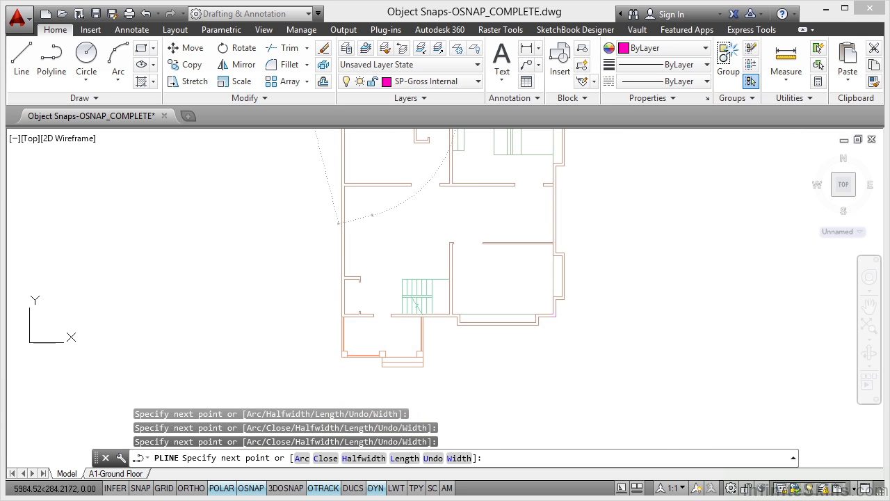
scroll(341, 306, up, 4)
click(342, 322)
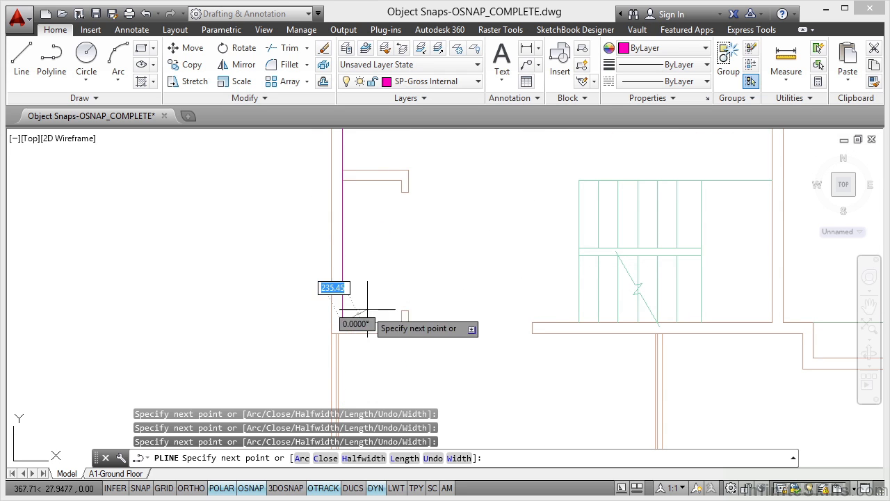